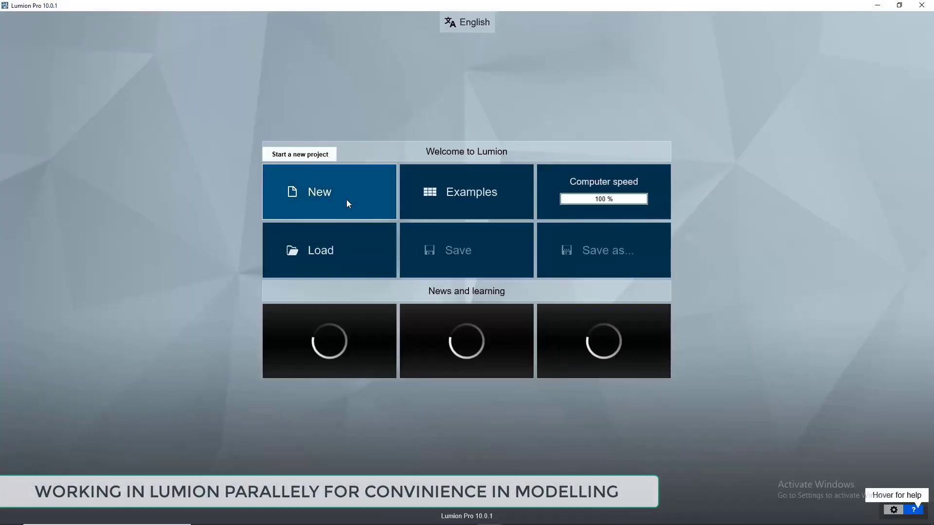
# Step: Create a new Lumion project by loading one of the preset environment templates
pyautogui.click(346, 200)
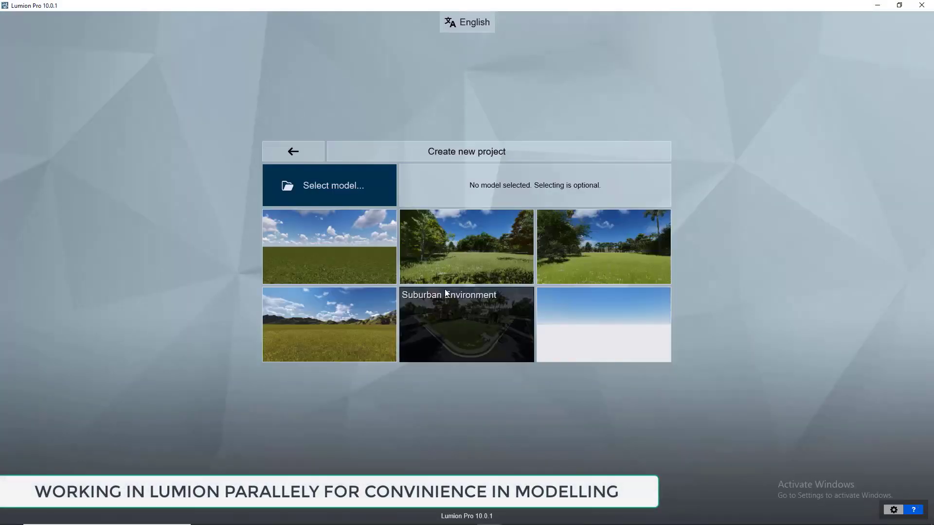
pyautogui.click(467, 322)
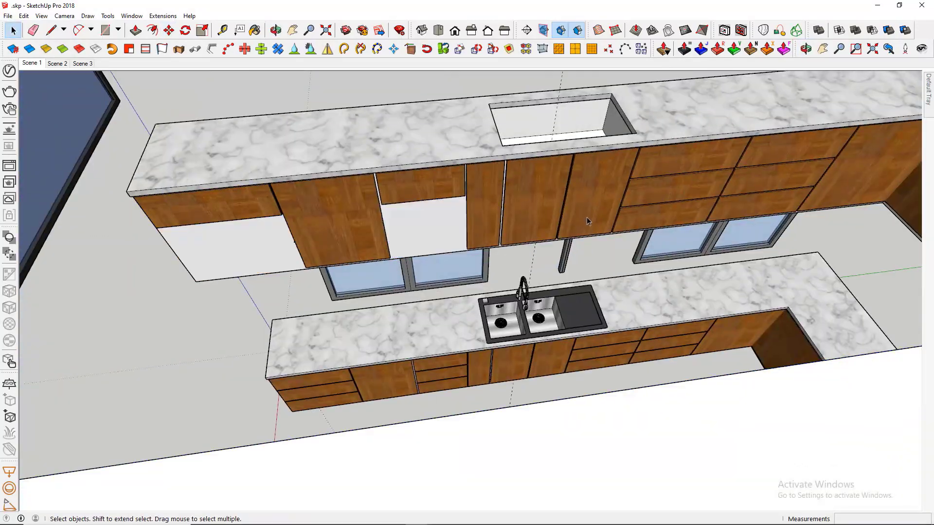
# Step: Orbit the SketchUp kitchen model to a close-up of the upper cabinets
pyautogui.press('o')
pyautogui.moveTo(587, 221); pyautogui.dragTo(434, 152)
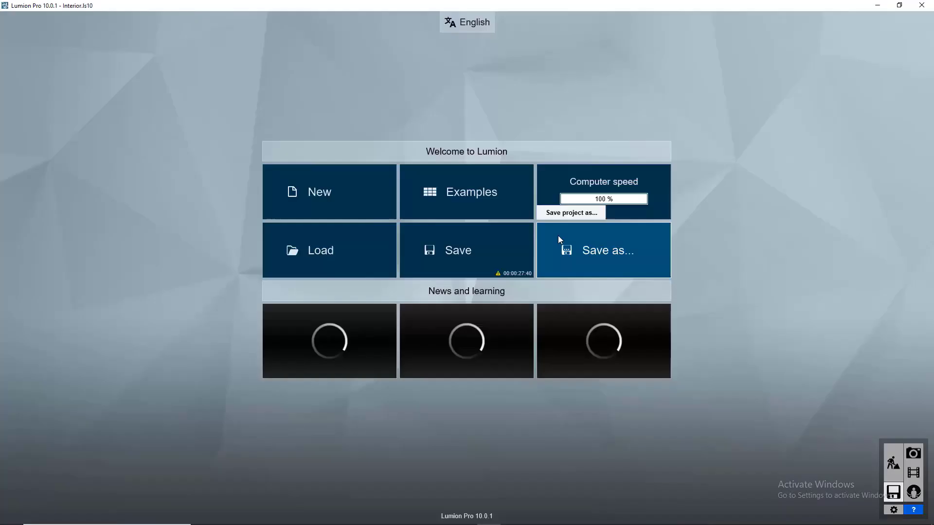
# Step: Save the Lumion project as Interior.ls10 and return to the SketchUp kitchen model
pyautogui.click(482, 264)
pyautogui.hotkey('alt', 'Tab')
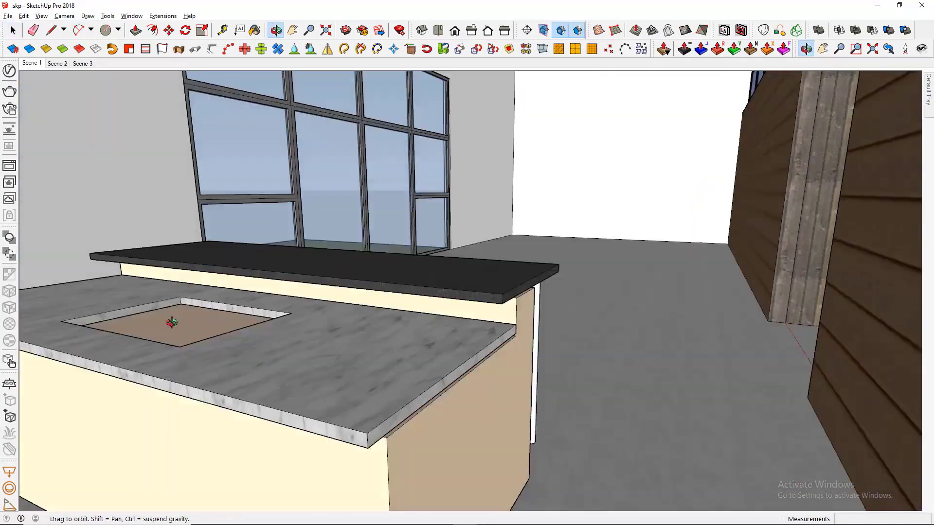
# Step: Position the pendant lamp above the island and scale it vertically to 0.84
pyautogui.hotkey('alt', 'Tab')
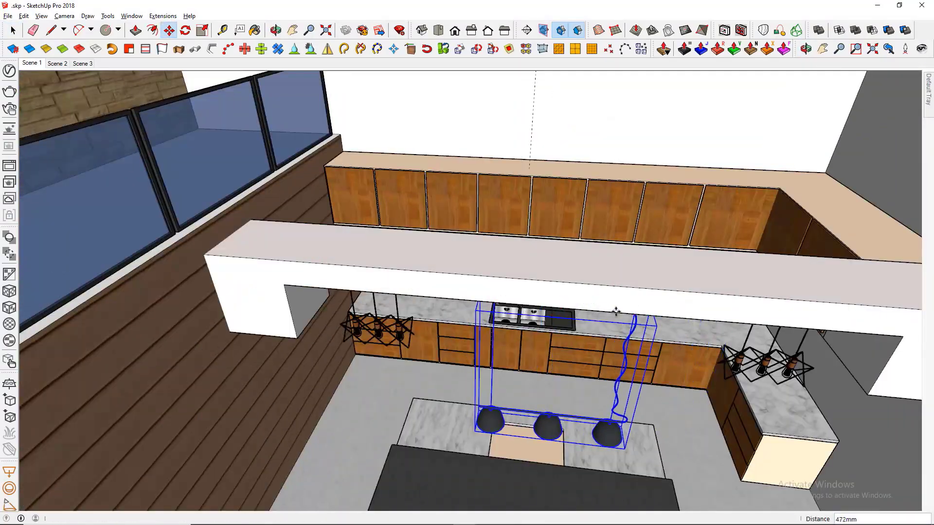
pyautogui.moveTo(616, 311); pyautogui.dragTo(515, 437, button='middle')
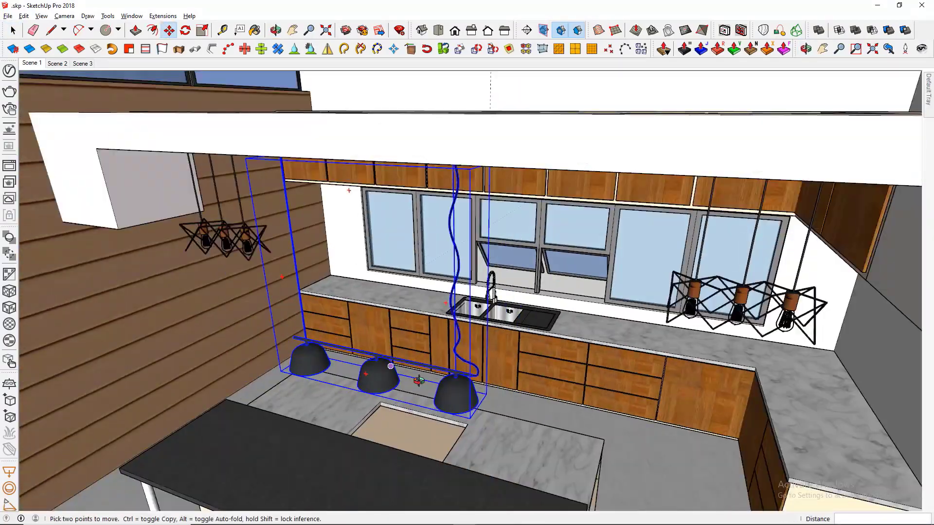
pyautogui.moveTo(490, 361); pyautogui.dragTo(522, 373, button='middle')
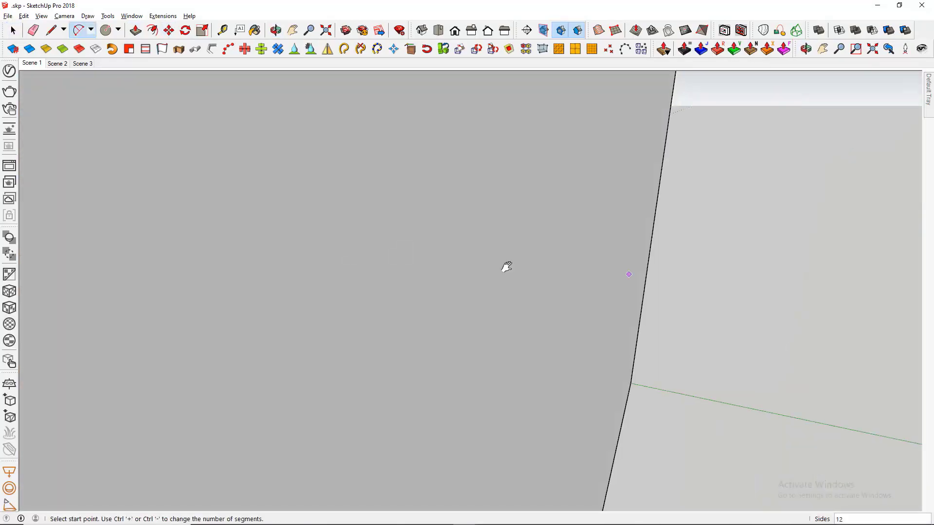
pyautogui.moveTo(504, 267); pyautogui.dragTo(459, 287, button='middle')
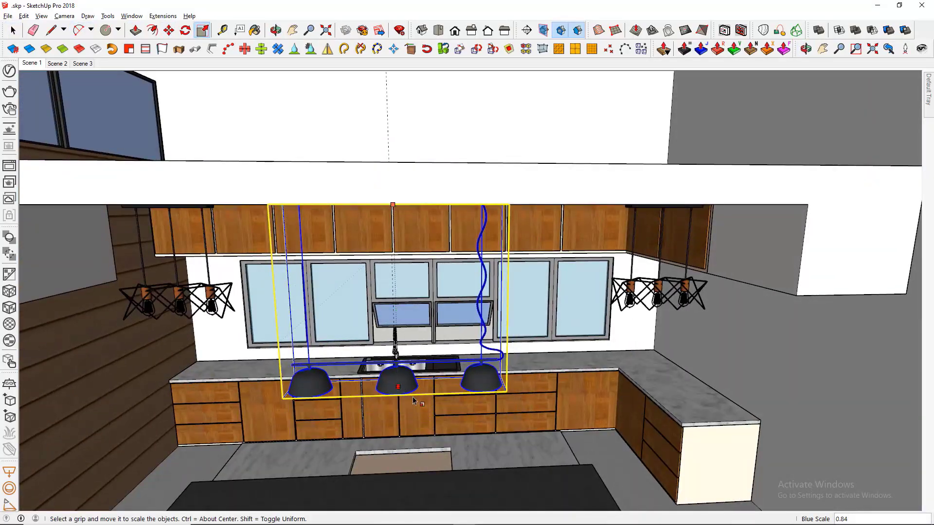
# Step: Tilt the pendant lamp shades toward the kitchen counter
pyautogui.moveTo(413, 400)
pyautogui.mouseDown(button='middle')
pyautogui.moveTo(643, 327)
pyautogui.moveTo(608, 353)
pyautogui.mouseUp(button='middle')
pyautogui.press('space')
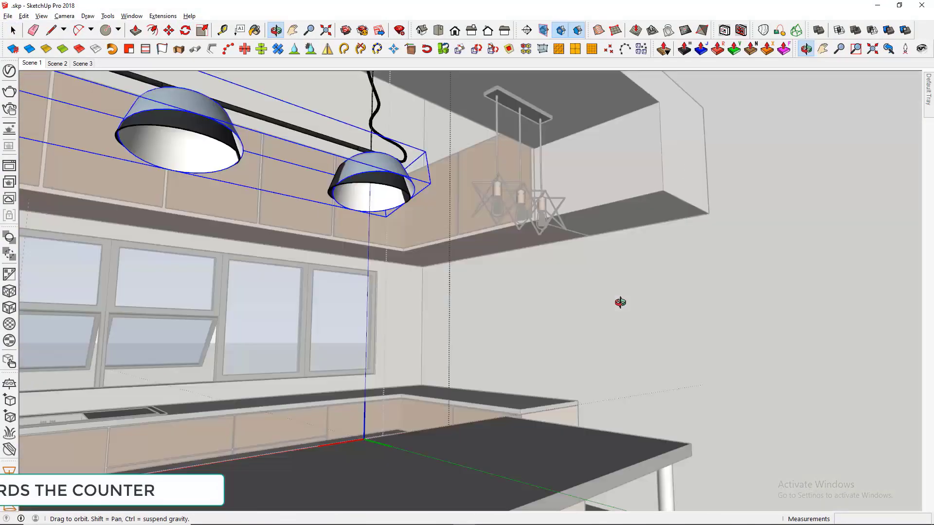
pyautogui.moveTo(618, 302); pyautogui.dragTo(546, 344, button='middle')
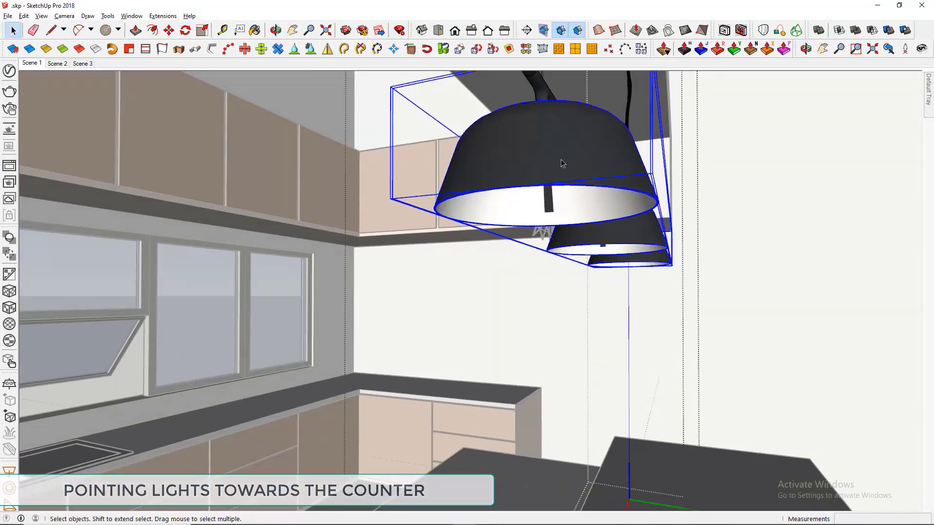
pyautogui.moveTo(562, 163)
pyautogui.mouseDown(button='middle')
pyautogui.moveTo(305, 319)
pyautogui.moveTo(490, 222)
pyautogui.mouseUp(button='middle')
pyautogui.press('q')
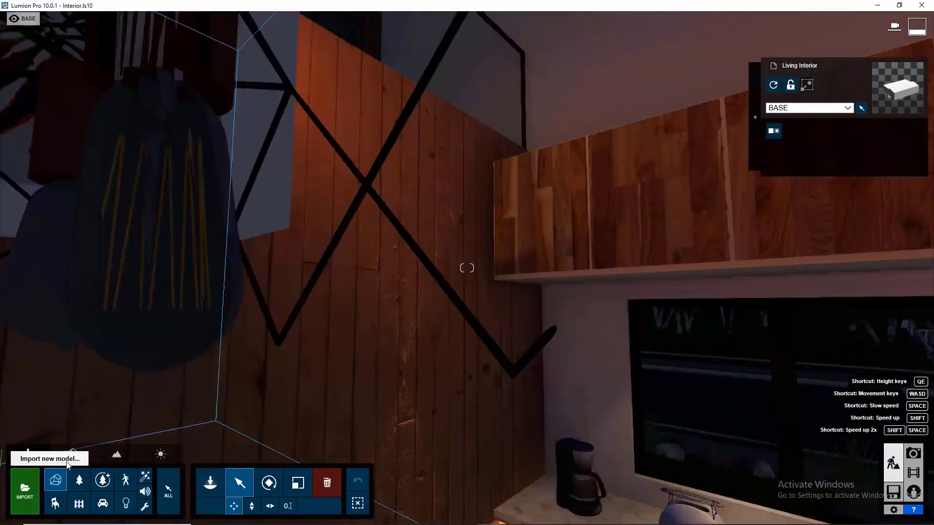
# Step: Raise the glass_bulb material's colorization to 0.8, then bring up the Lights library
pyautogui.click(72, 453)
pyautogui.click(502, 231)
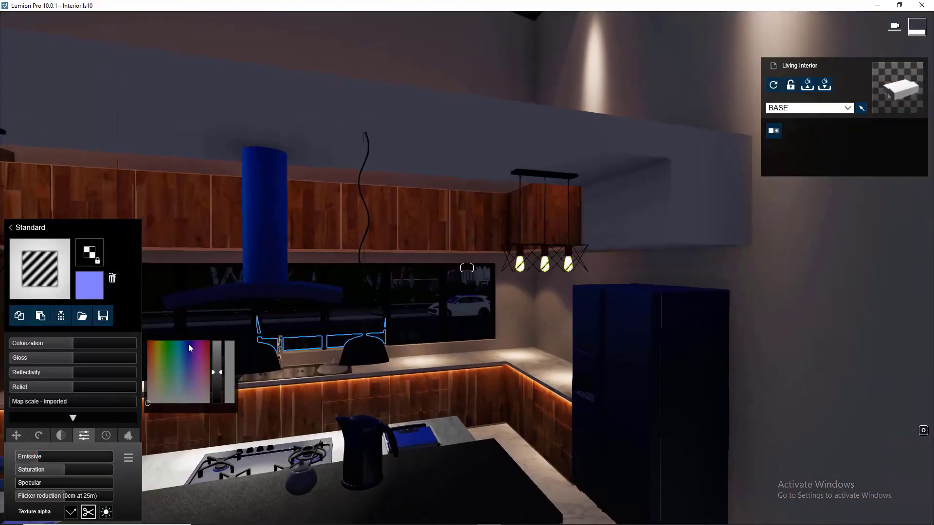
pyautogui.moveTo(72, 344); pyautogui.dragTo(126, 347)
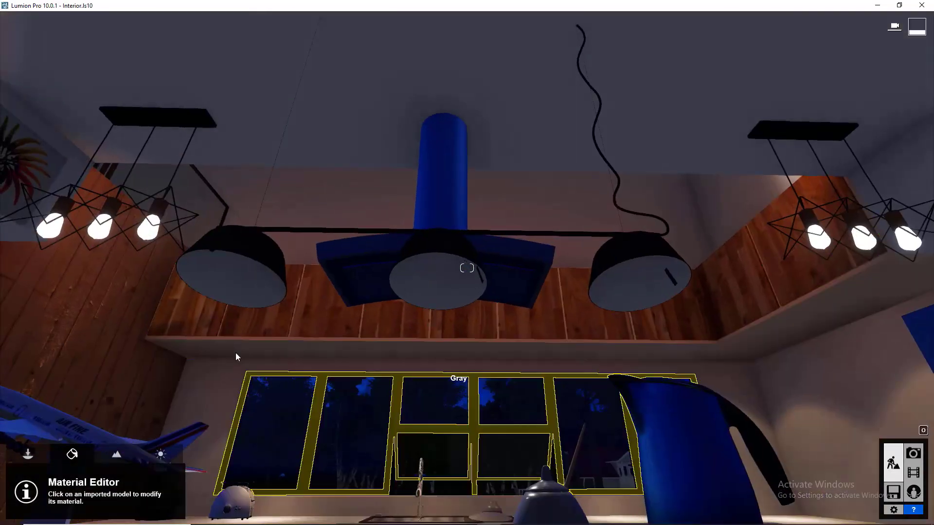
pyautogui.click(125, 507)
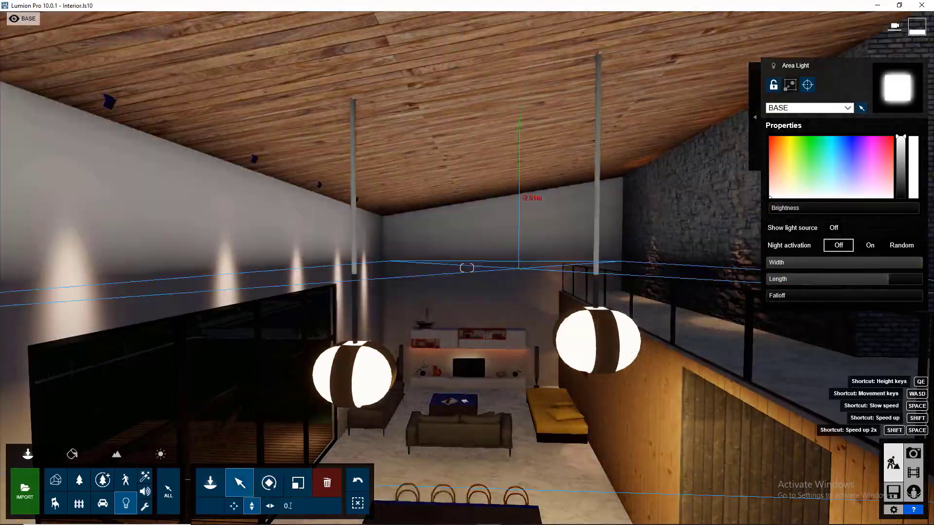
# Step: Set the area light's falloff to 2.5 and its width to 0.5m
pyautogui.moveTo(856, 295); pyautogui.dragTo(852, 299)
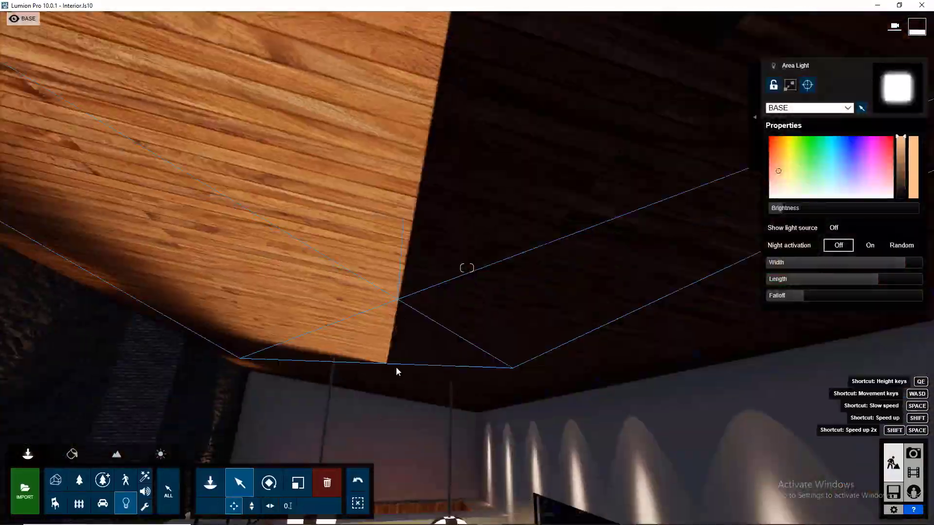
pyautogui.moveTo(803, 295); pyautogui.dragTo(825, 302)
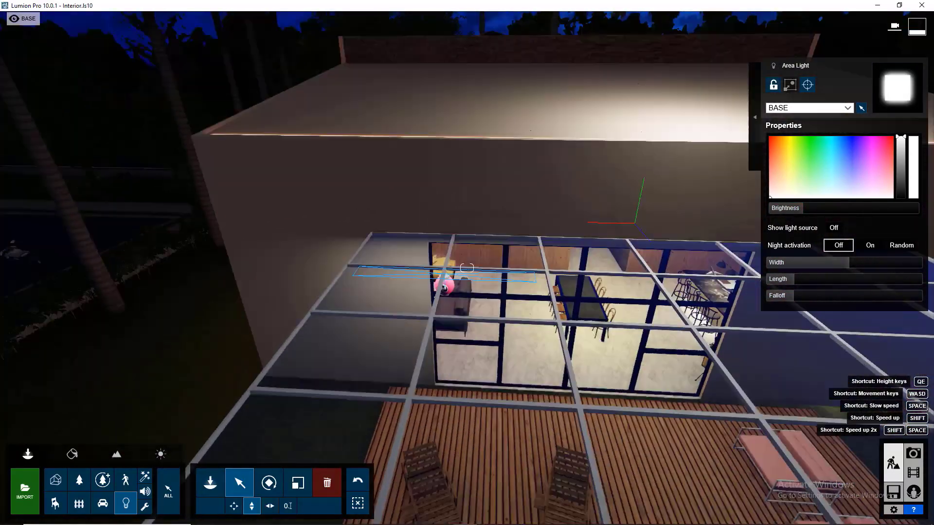
pyautogui.moveTo(818, 263); pyautogui.dragTo(798, 262)
pyautogui.click(807, 208)
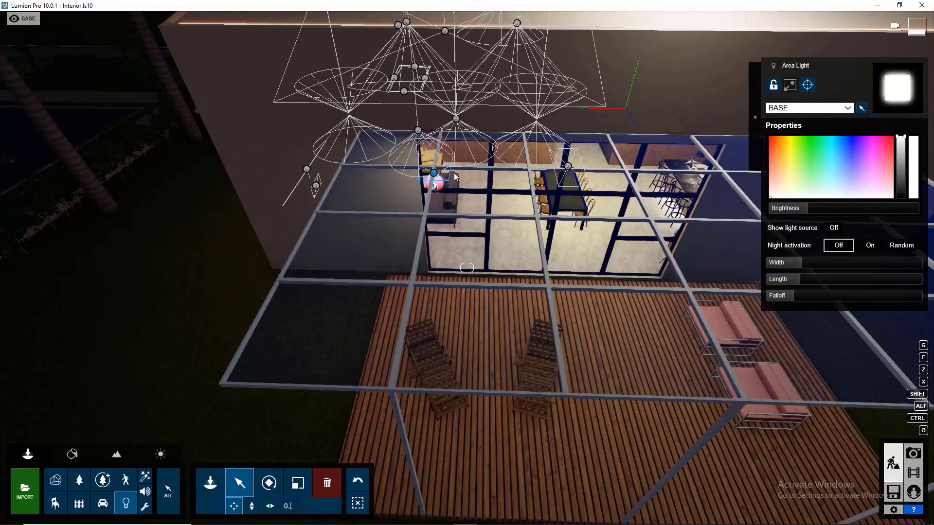
# Step: Orbit around the deck and pergola to view the pink lantern from several angles
pyautogui.moveTo(455, 176); pyautogui.dragTo(438, 343, button='right')
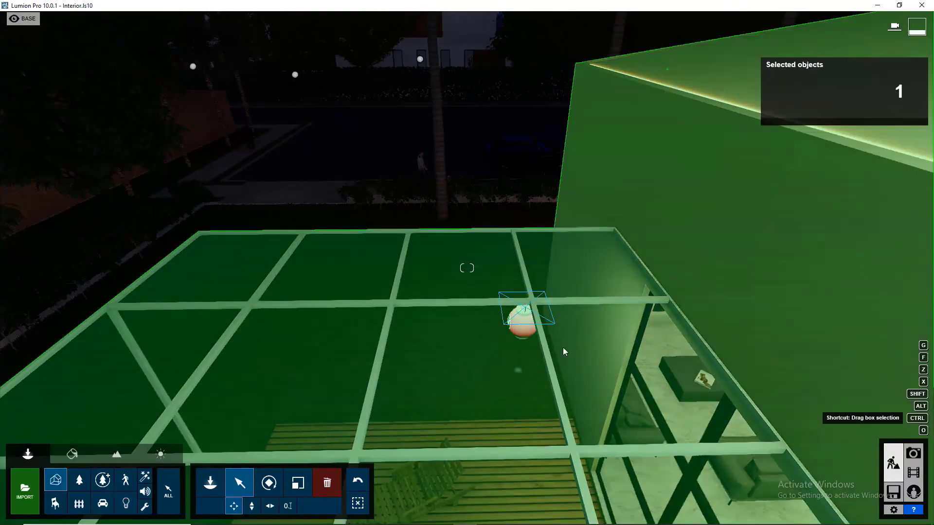
pyautogui.moveTo(466, 268); pyautogui.dragTo(467, 389, button='right')
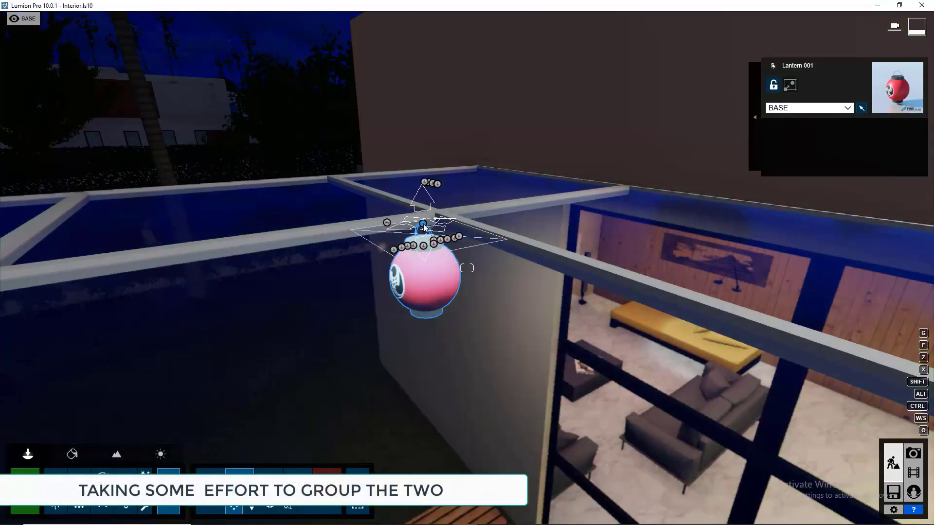
pyautogui.moveTo(423, 227); pyautogui.dragTo(451, 445, button='right')
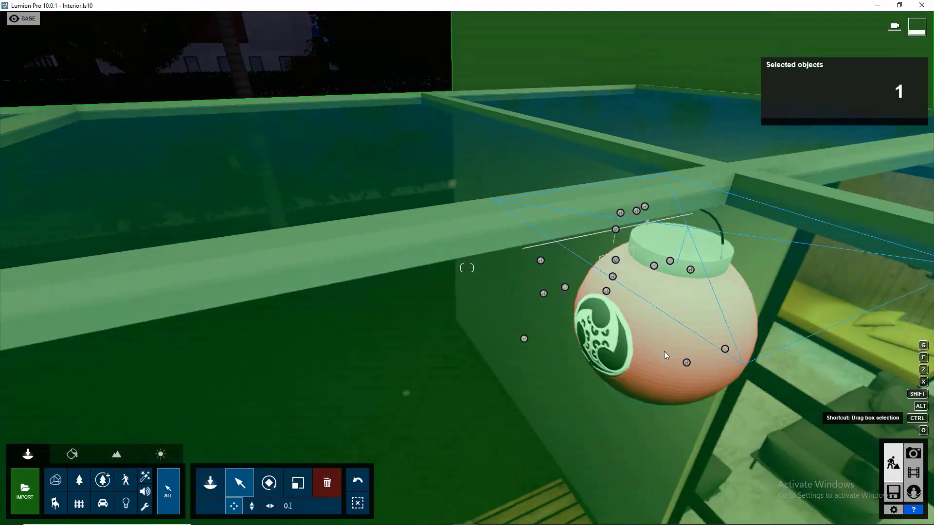
pyautogui.moveTo(665, 355); pyautogui.dragTo(648, 78, button='right')
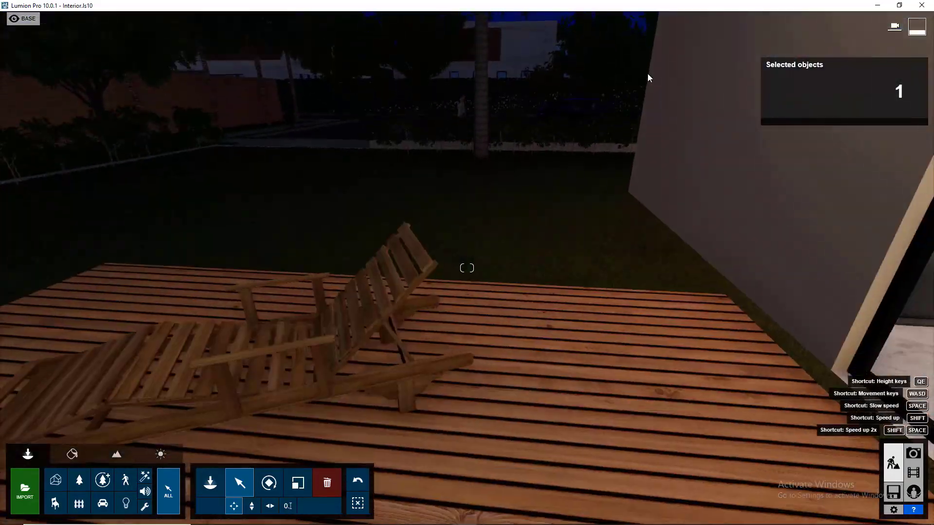
pyautogui.moveTo(562, 222)
pyautogui.mouseDown(button='right')
pyautogui.moveTo(513, 319)
pyautogui.moveTo(529, 228)
pyautogui.moveTo(532, 239)
pyautogui.mouseUp(button='right')
pyautogui.moveTo(585, 279)
pyautogui.mouseDown(button='right')
pyautogui.moveTo(465, 352)
pyautogui.moveTo(467, 272)
pyautogui.mouseUp(button='right')
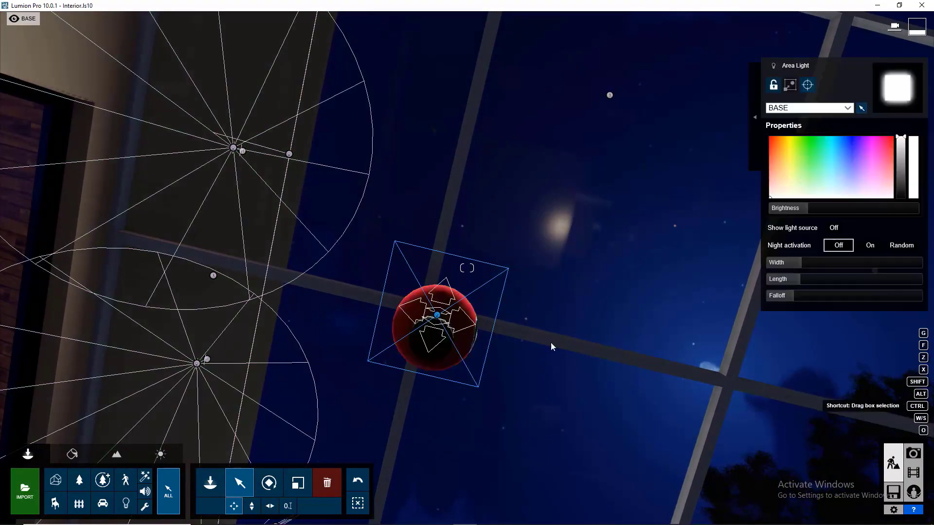
pyautogui.moveTo(551, 347); pyautogui.dragTo(261, 490, button='right')
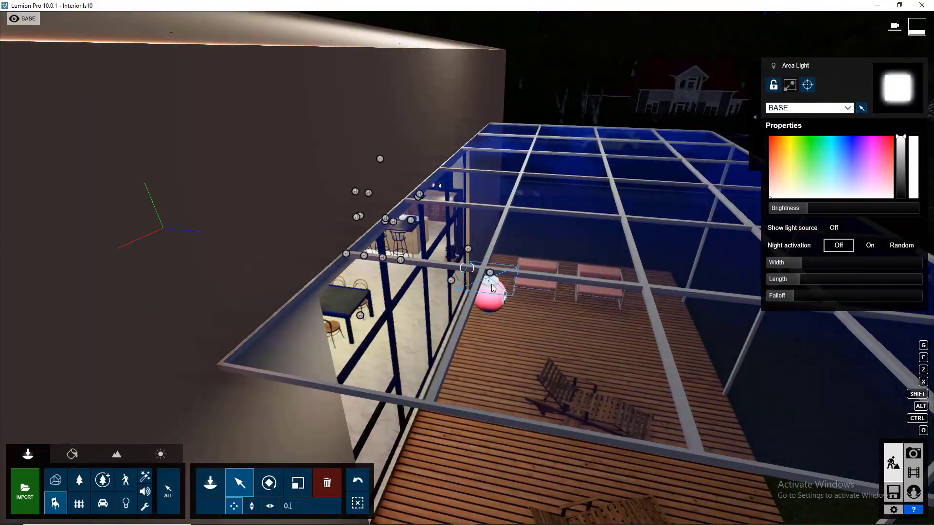
pyautogui.moveTo(515, 284); pyautogui.dragTo(482, 353, button='right')
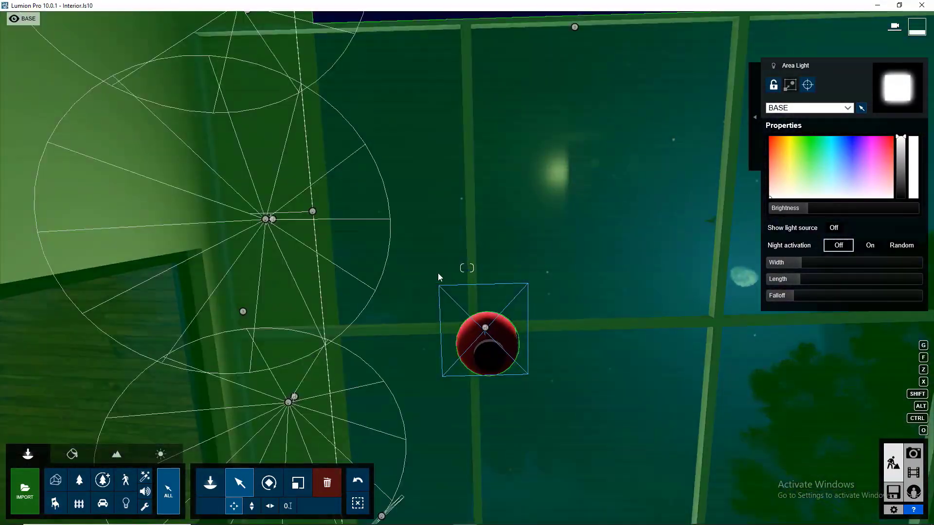
pyautogui.moveTo(553, 393); pyautogui.dragTo(795, 85, button='right')
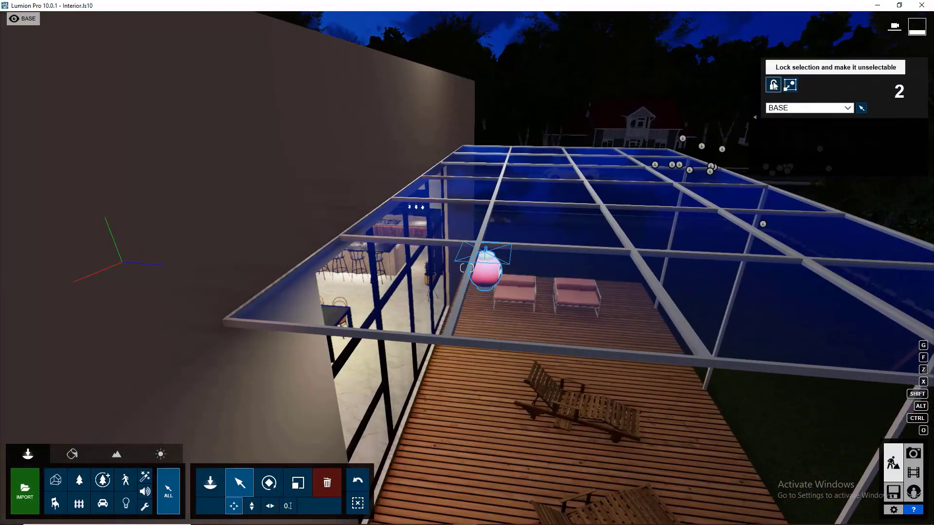
pyautogui.moveTo(812, 151); pyautogui.dragTo(666, 8, button='right')
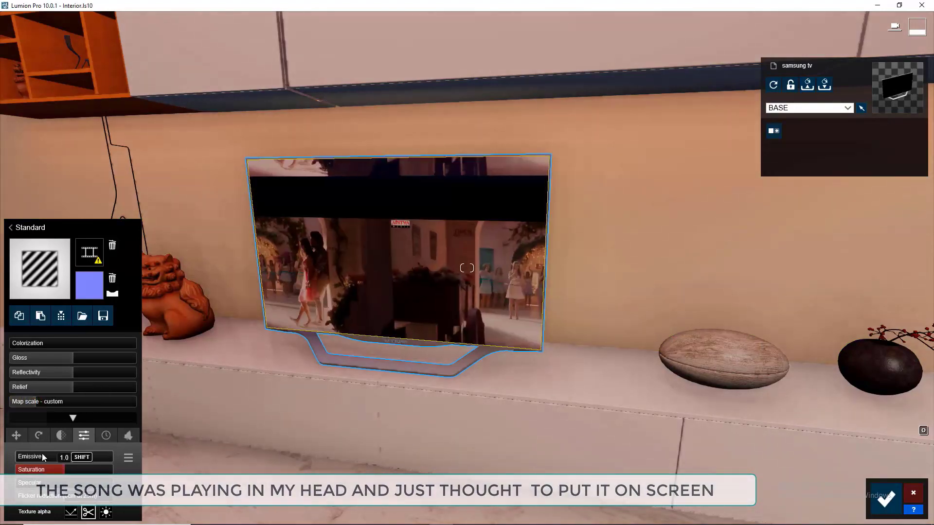
# Step: Shift the TV screen's movie texture to X offset 0.4991
pyautogui.click(16, 435)
pyautogui.moveTo(57, 454); pyautogui.dragTo(1, 457)
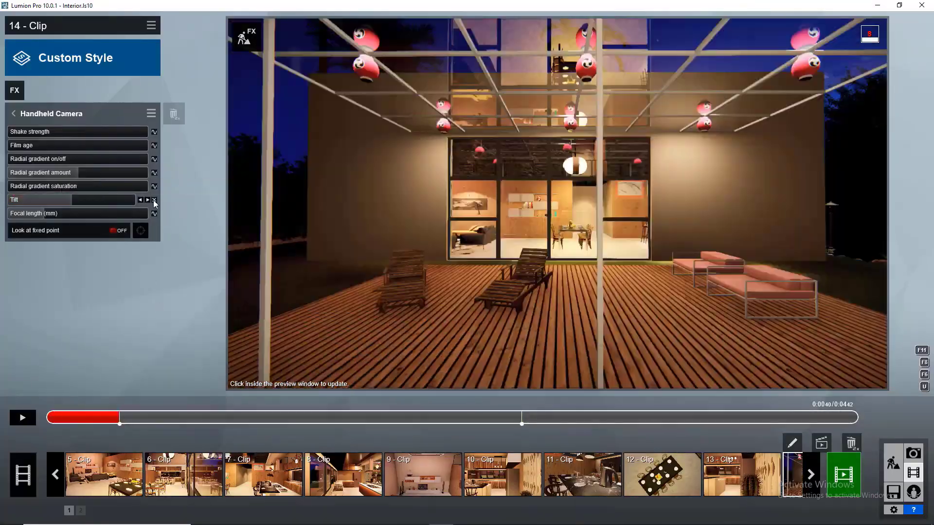
# Step: Keyframe clip 14's handheld camera tilt at 2.7481°, preview it, and open clip 15's Depth of Field
pyautogui.click(153, 200)
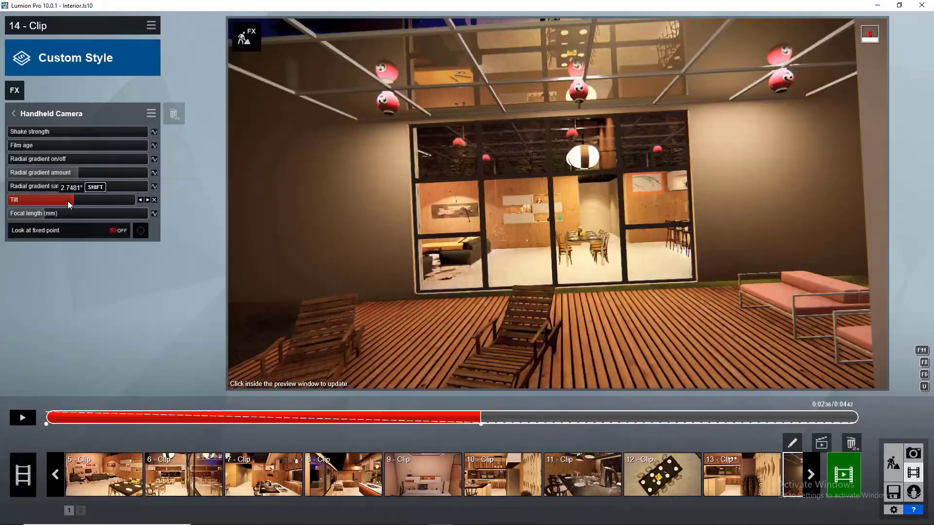
pyautogui.click(154, 200)
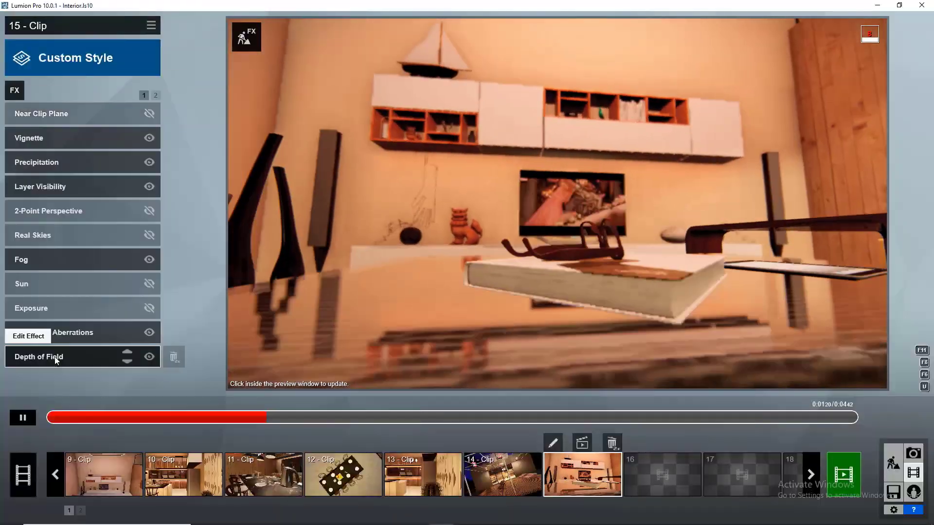
pyautogui.click(55, 358)
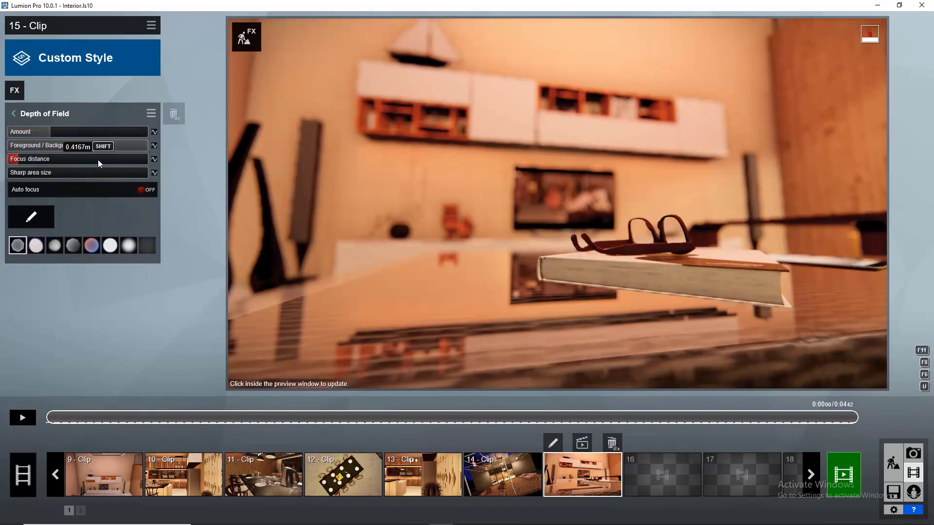